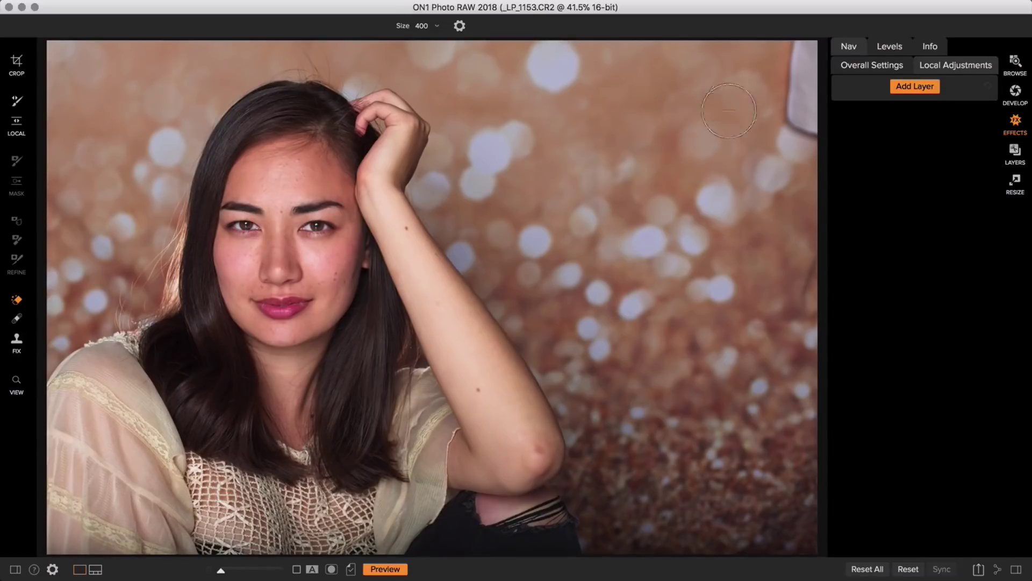
- Erase the distracting light-colored object at the photo's upper-right edge using a size 400 eraser brush
drag(794, 144, 812, 43)
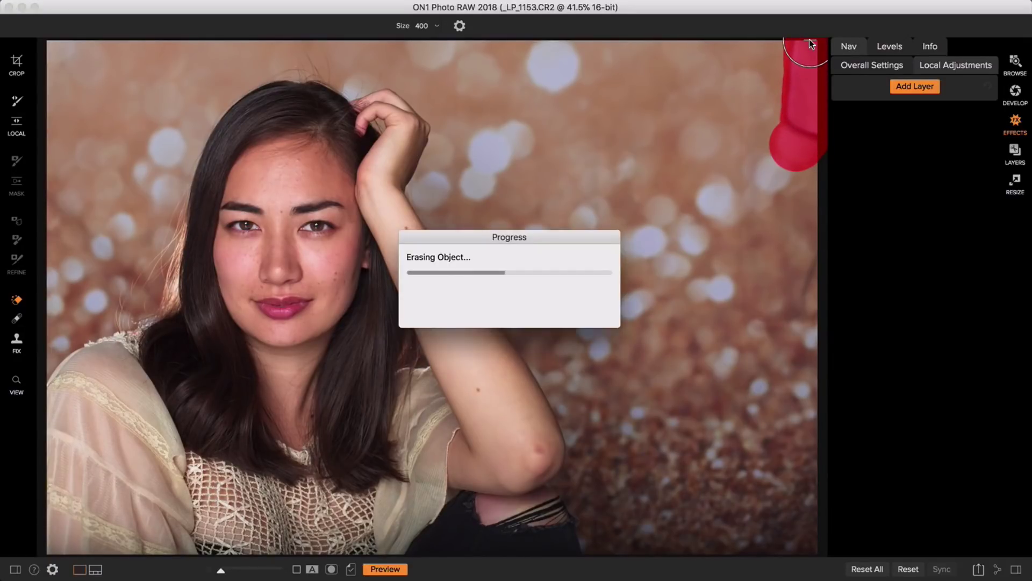
- Remove the small blemishes across the woman's forehead with the eraser brush reduced to size 35
key(super+1)
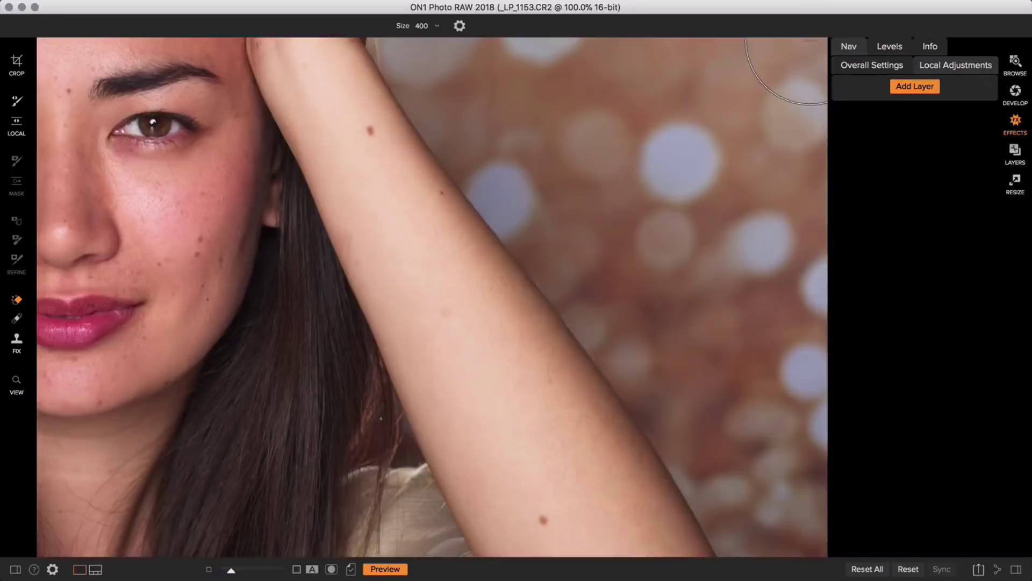
mouse_move(387, 170)
mouse_down()
mouse_move(662, 253)
mouse_move(728, 293)
mouse_up()
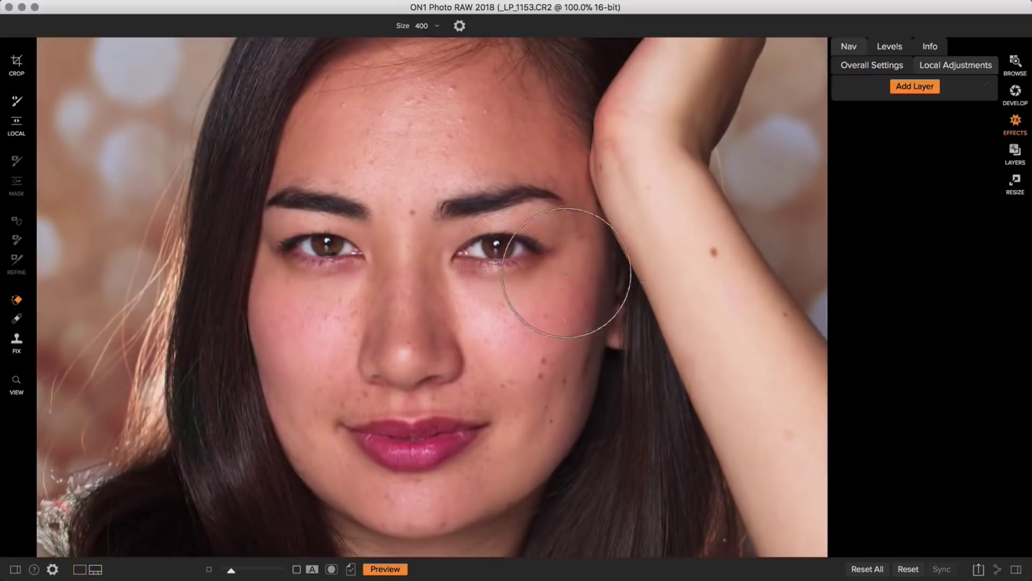
key(bracketleft)
key(bracketleft)
key(bracketleft)
key(bracketleft)
key(bracketleft)
key(bracketleft)
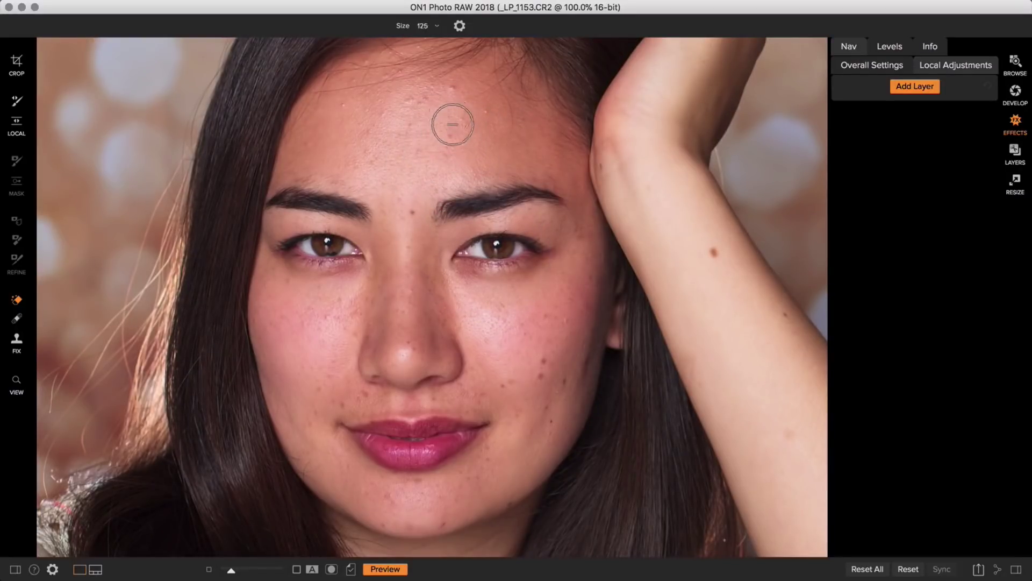
key(bracketleft)
key(bracketleft)
key(bracketleft)
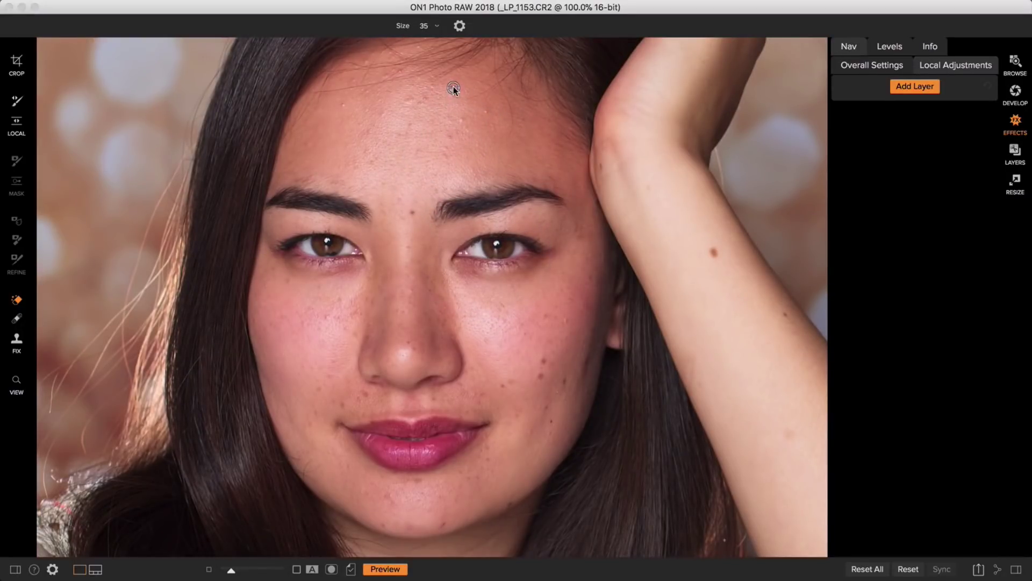
click(452, 89)
click(485, 112)
click(457, 123)
click(422, 103)
click(409, 100)
click(342, 107)
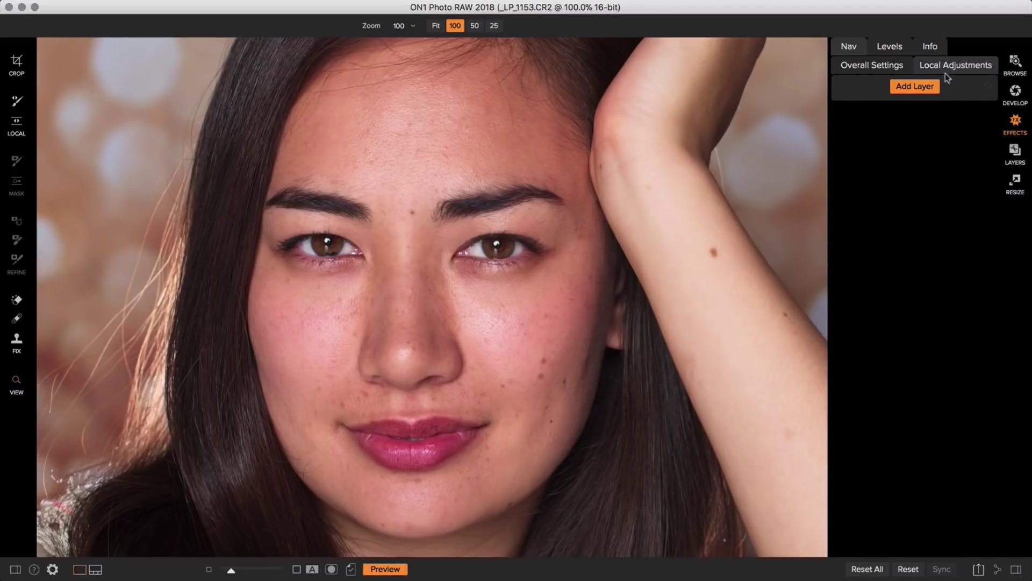
- Add a local adjustment layer with Paint with Color enabled and sample its color from the skin on her cheek
click(921, 86)
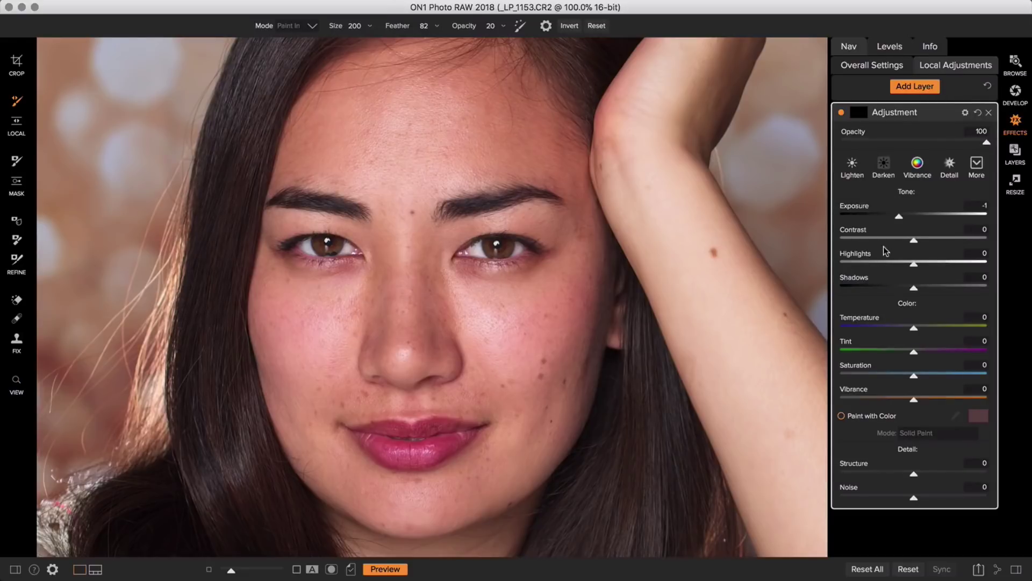
click(884, 418)
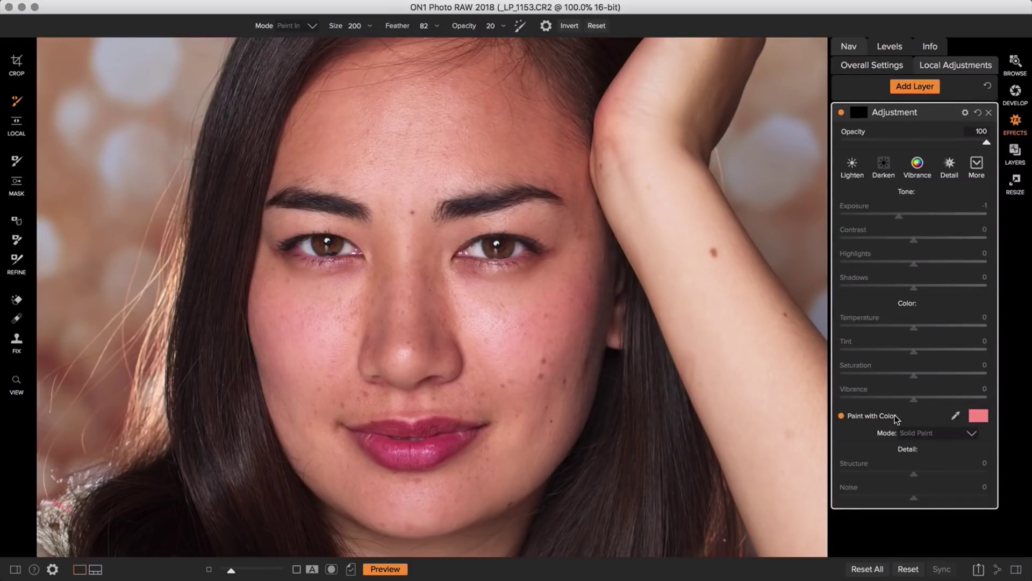
click(955, 415)
click(544, 289)
- Paint the sampled skin color over the cheeks and forehead, and around the mouth and chin with a size 100 brush
mouse_move(462, 314)
mouse_down()
mouse_move(512, 307)
mouse_move(455, 303)
mouse_move(535, 297)
mouse_move(534, 373)
mouse_move(568, 263)
mouse_move(535, 434)
mouse_move(569, 284)
mouse_move(530, 305)
mouse_move(452, 301)
mouse_move(516, 391)
mouse_move(468, 301)
mouse_move(508, 354)
mouse_move(469, 289)
mouse_move(510, 297)
mouse_move(551, 287)
mouse_move(560, 267)
mouse_move(532, 425)
mouse_move(449, 496)
mouse_move(396, 496)
mouse_move(450, 505)
mouse_move(566, 396)
mouse_move(415, 517)
mouse_move(385, 511)
mouse_move(311, 446)
mouse_move(404, 497)
mouse_move(430, 498)
mouse_move(263, 372)
mouse_move(271, 354)
mouse_move(310, 407)
mouse_move(299, 407)
mouse_move(279, 360)
mouse_move(277, 322)
mouse_move(290, 299)
mouse_move(345, 305)
mouse_move(370, 295)
mouse_move(301, 292)
mouse_move(358, 322)
mouse_move(332, 376)
mouse_move(338, 310)
mouse_move(395, 321)
mouse_move(409, 249)
mouse_move(411, 298)
mouse_move(409, 157)
mouse_move(323, 159)
mouse_move(478, 157)
mouse_move(408, 115)
mouse_move(339, 102)
mouse_move(445, 74)
mouse_move(538, 154)
mouse_move(434, 118)
mouse_move(339, 135)
mouse_move(481, 117)
mouse_move(422, 81)
mouse_move(364, 110)
mouse_move(507, 139)
mouse_move(492, 153)
mouse_move(415, 161)
mouse_move(357, 161)
mouse_move(327, 143)
mouse_up()
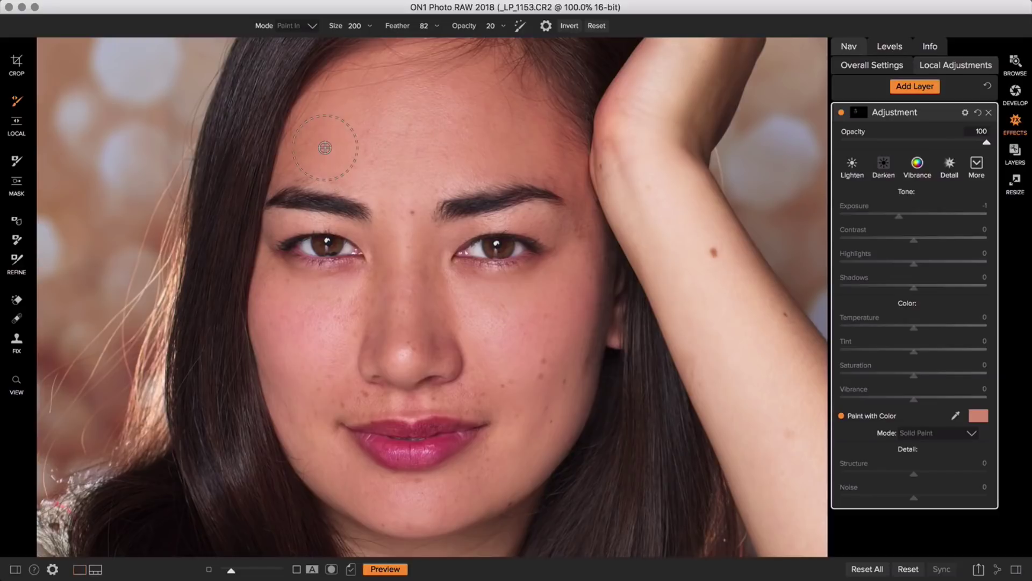
key(bracketleft)
mouse_move(483, 395)
mouse_down()
mouse_move(353, 407)
mouse_move(347, 378)
mouse_move(348, 398)
mouse_move(491, 409)
mouse_move(488, 436)
mouse_move(435, 480)
mouse_move(379, 481)
mouse_move(387, 510)
mouse_up()
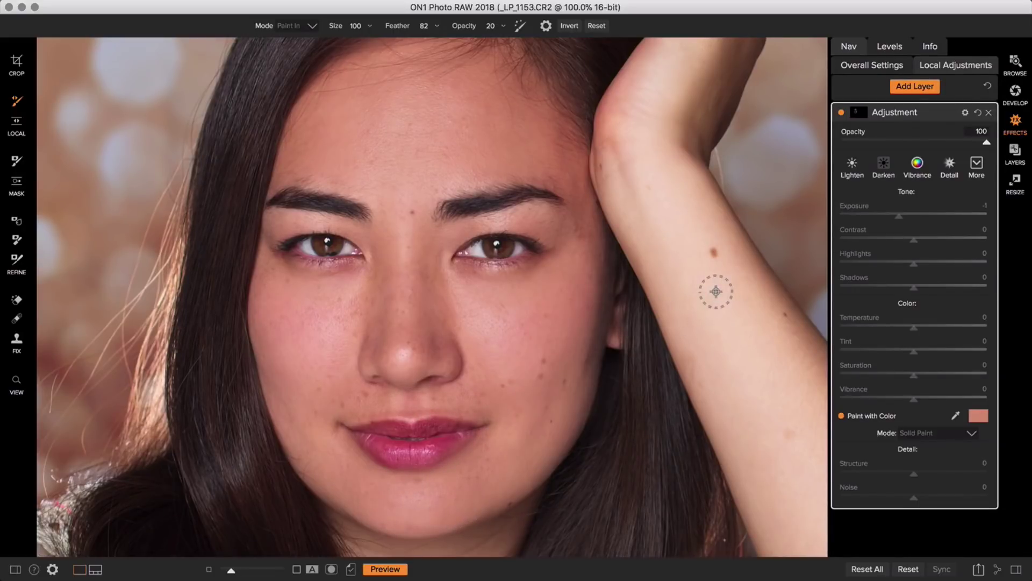
- Compare the face with the painted skin-color adjustment layer off and on
click(842, 113)
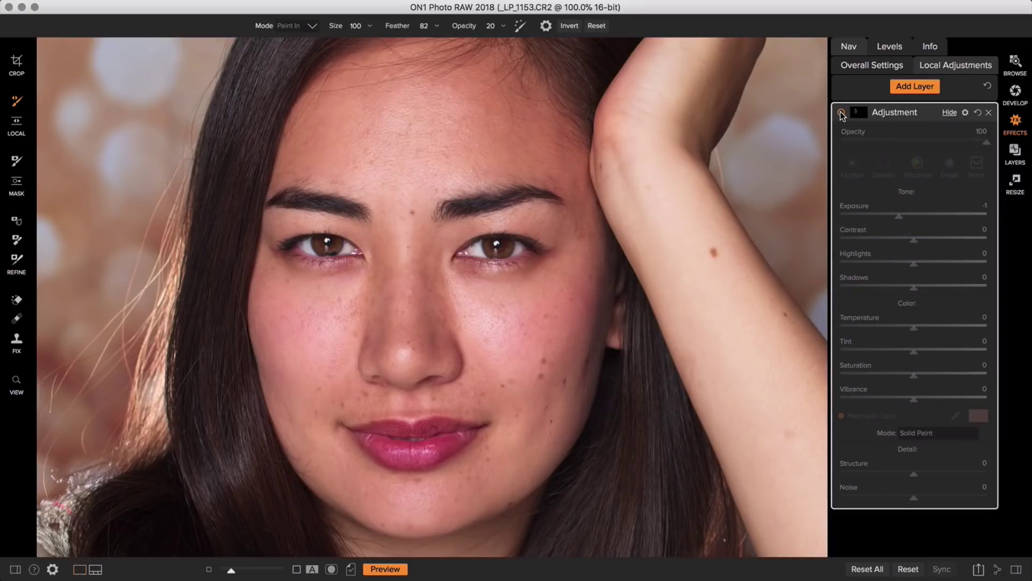
click(842, 112)
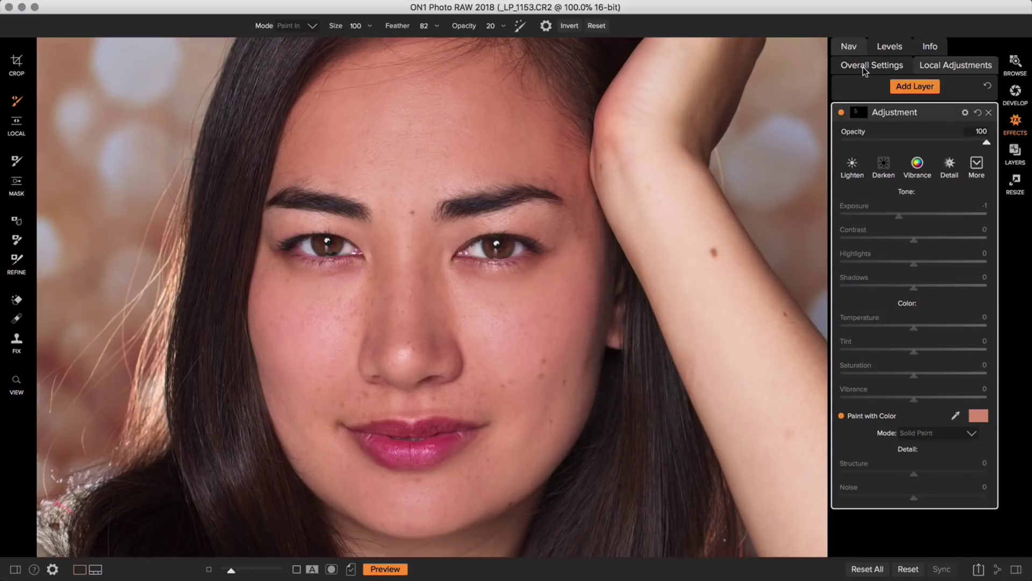
- Show the presets and apply Modern 7 from the Modern Presets to the whole photo
key(super+0)
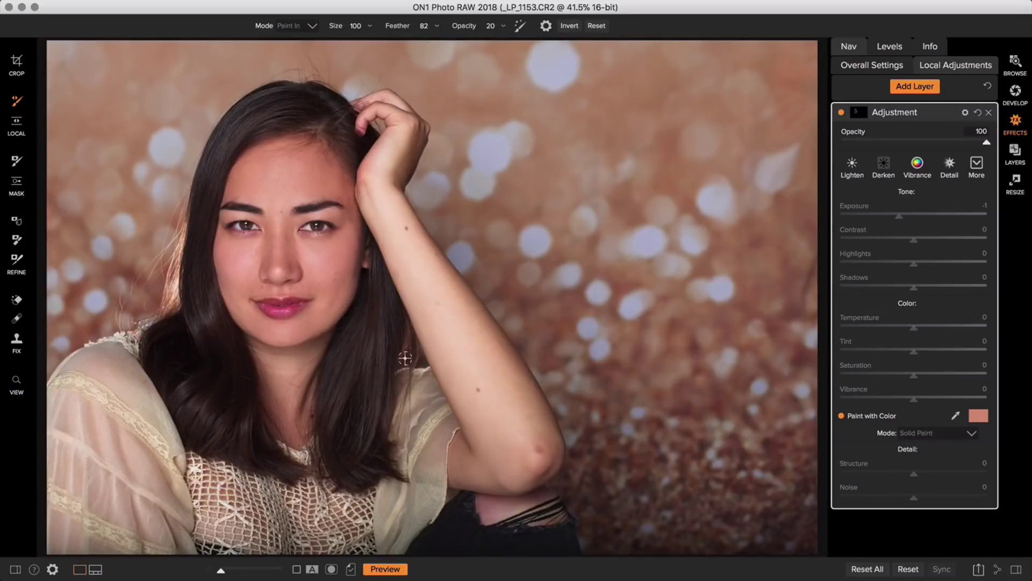
click(13, 570)
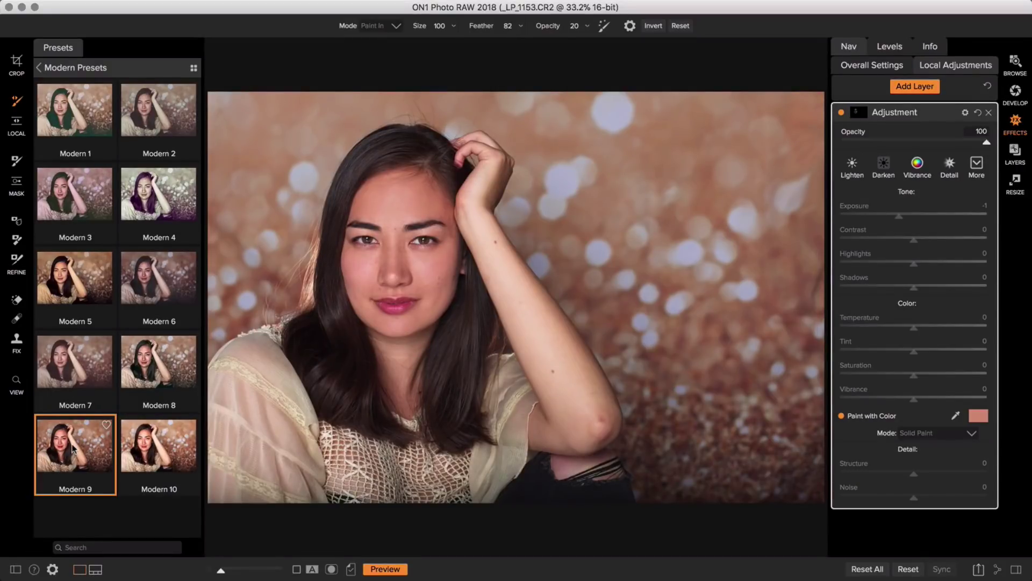
click(74, 382)
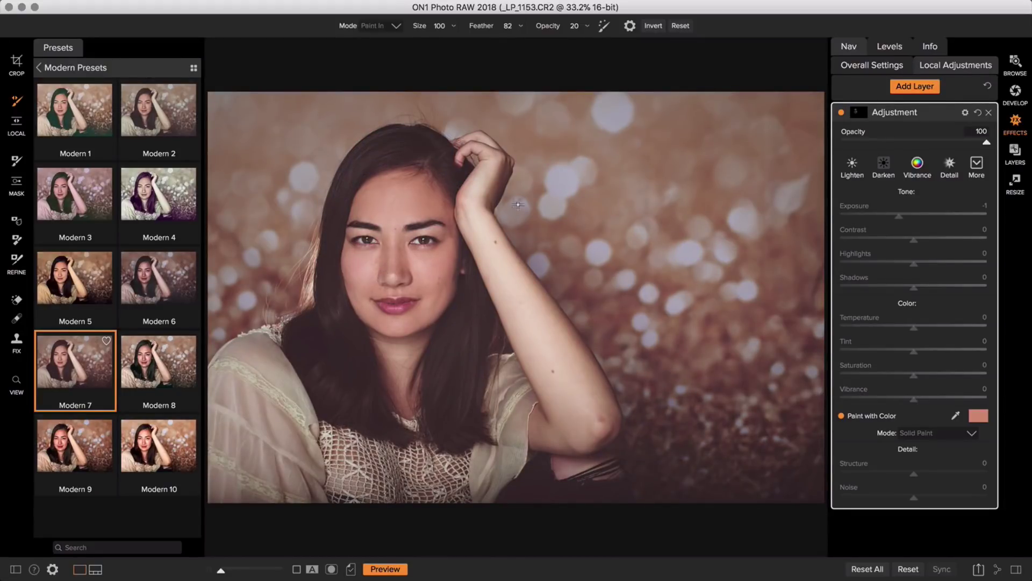
- Compare the preset-styled portrait without and with the painted skin-color adjustment layer
mouse_move(848, 118)
click(841, 112)
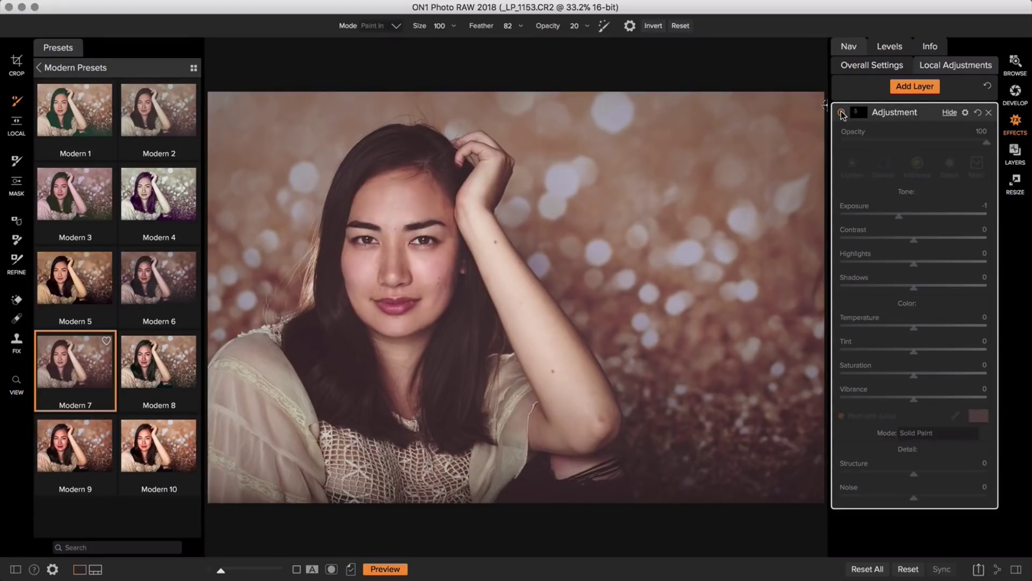
click(841, 112)
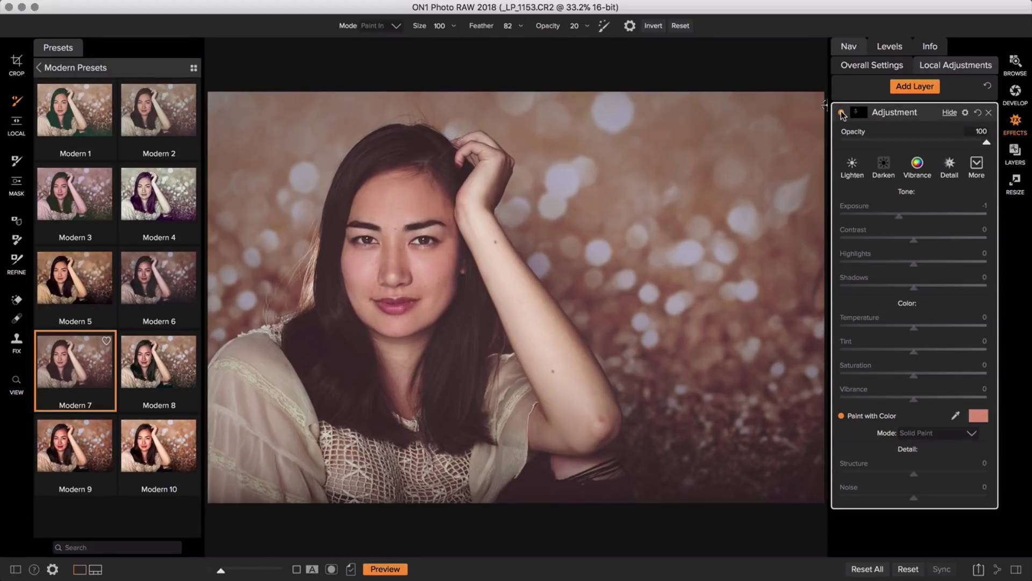